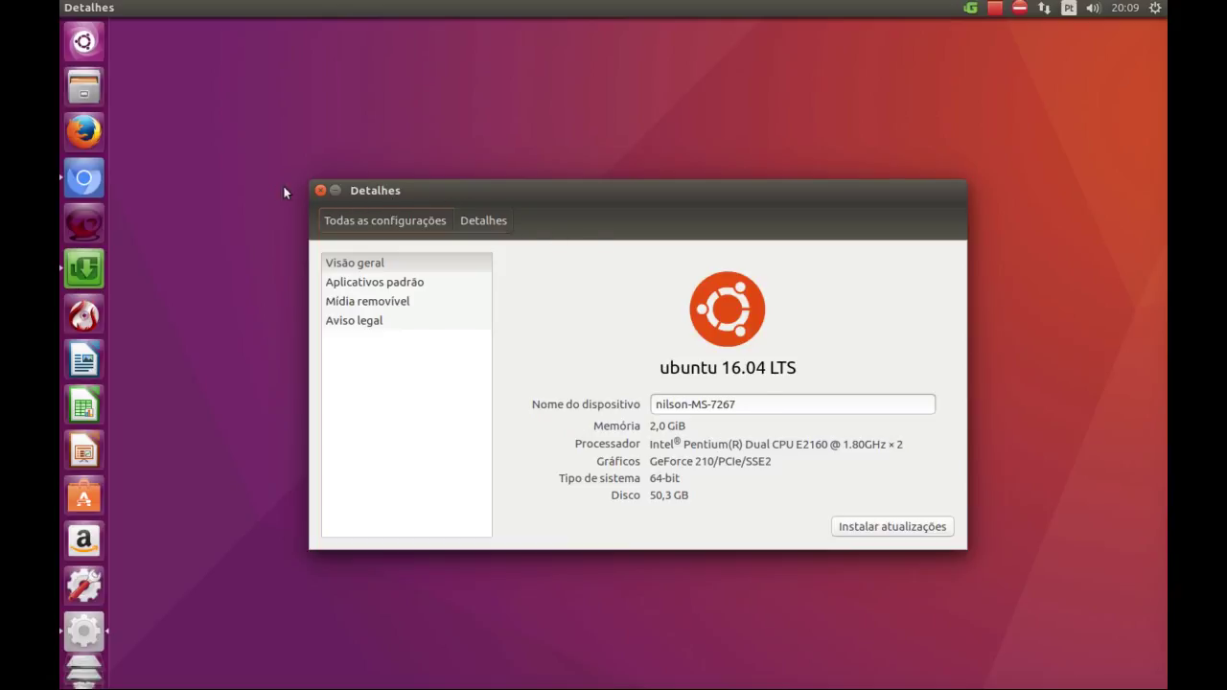
Close the system details window, switch to Chromium and look through the Debian home page.
{"action": "left_click", "coordinate": [319, 191]}
{"action": "left_click", "coordinate": [84, 179]}
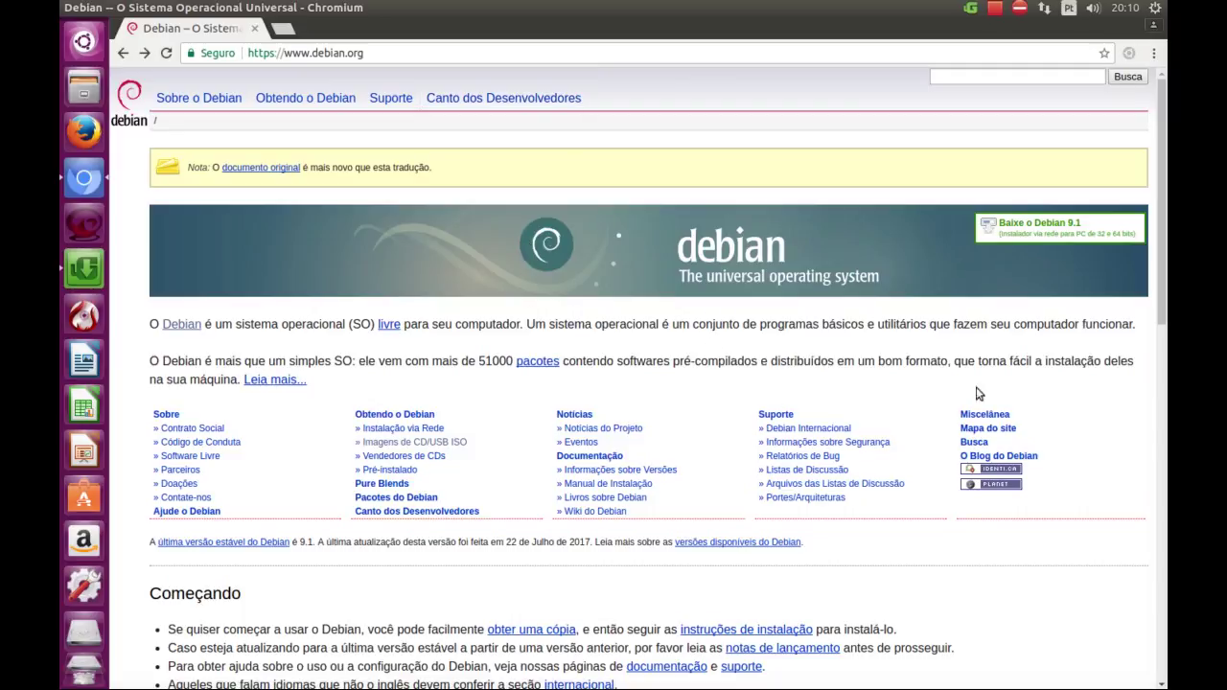
{"action": "scroll", "coordinate": [1166, 312], "scroll_direction": "down", "scroll_amount": 1}
{"action": "left_click_drag", "start_coordinate": [1166, 312], "coordinate": [1162, 658]}
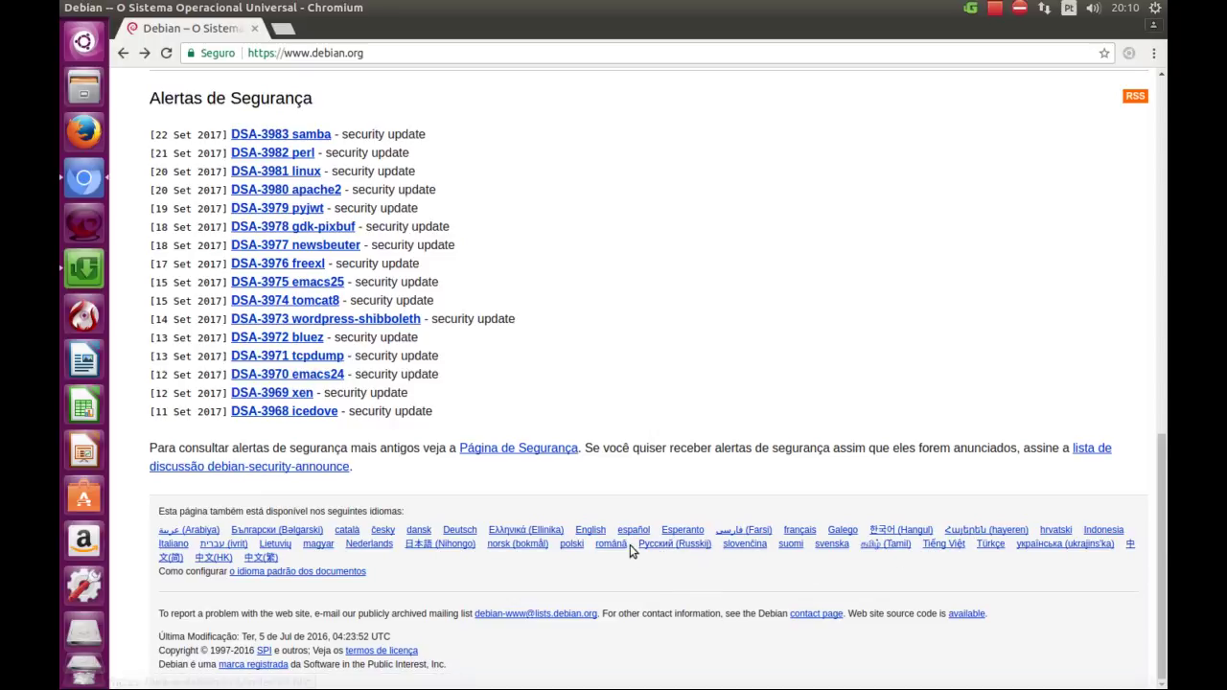
{"action": "left_click_drag", "start_coordinate": [1164, 602], "coordinate": [1128, 134]}
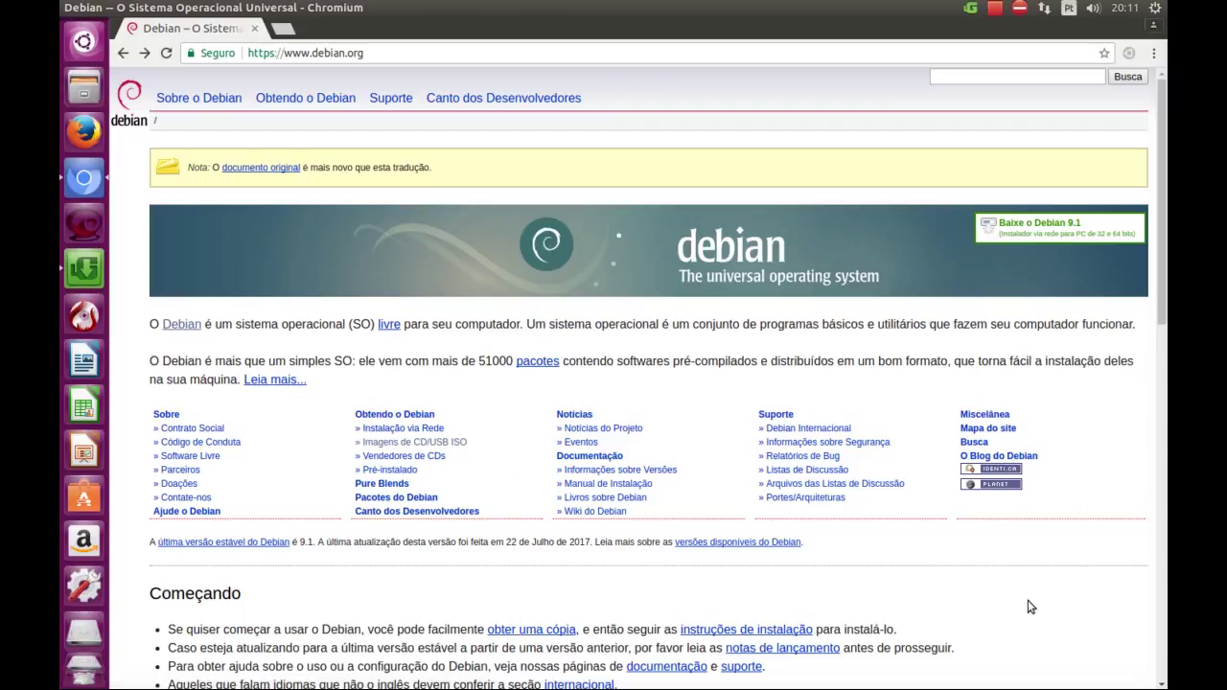
Open the Debian CD/USB ISO images page and go to its HTTP/FTP image download page.
{"action": "left_click", "coordinate": [434, 448]}
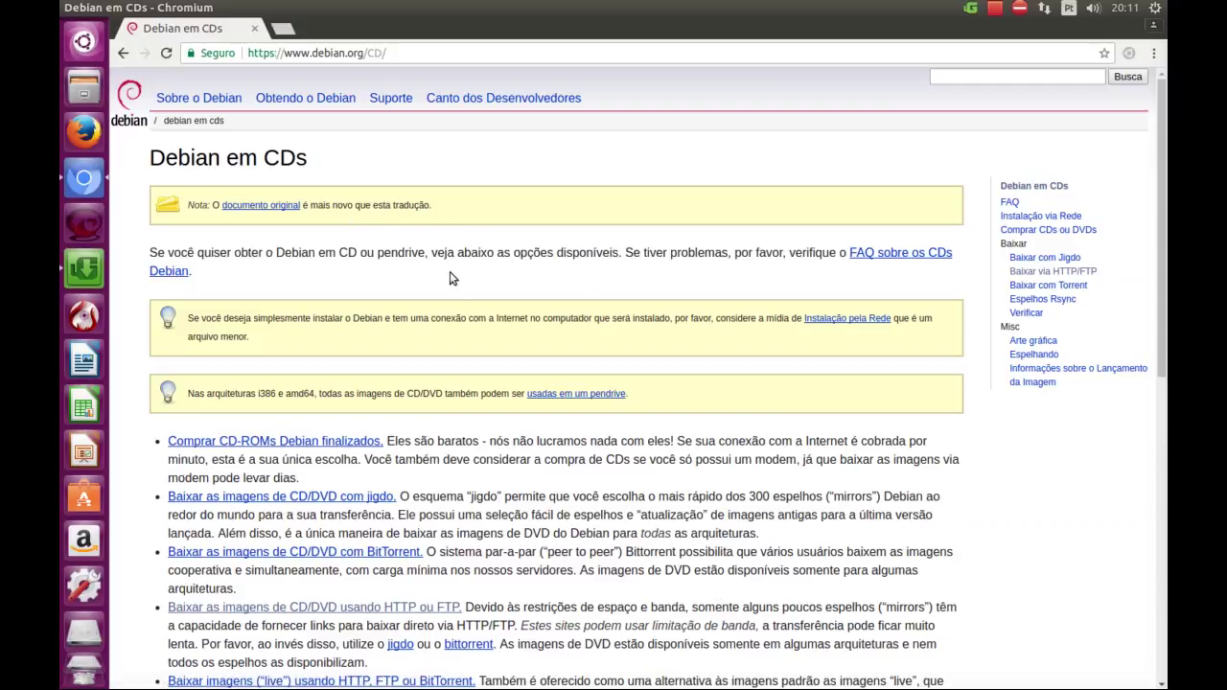
{"action": "scroll", "coordinate": [451, 278], "scroll_direction": "down", "scroll_amount": 2}
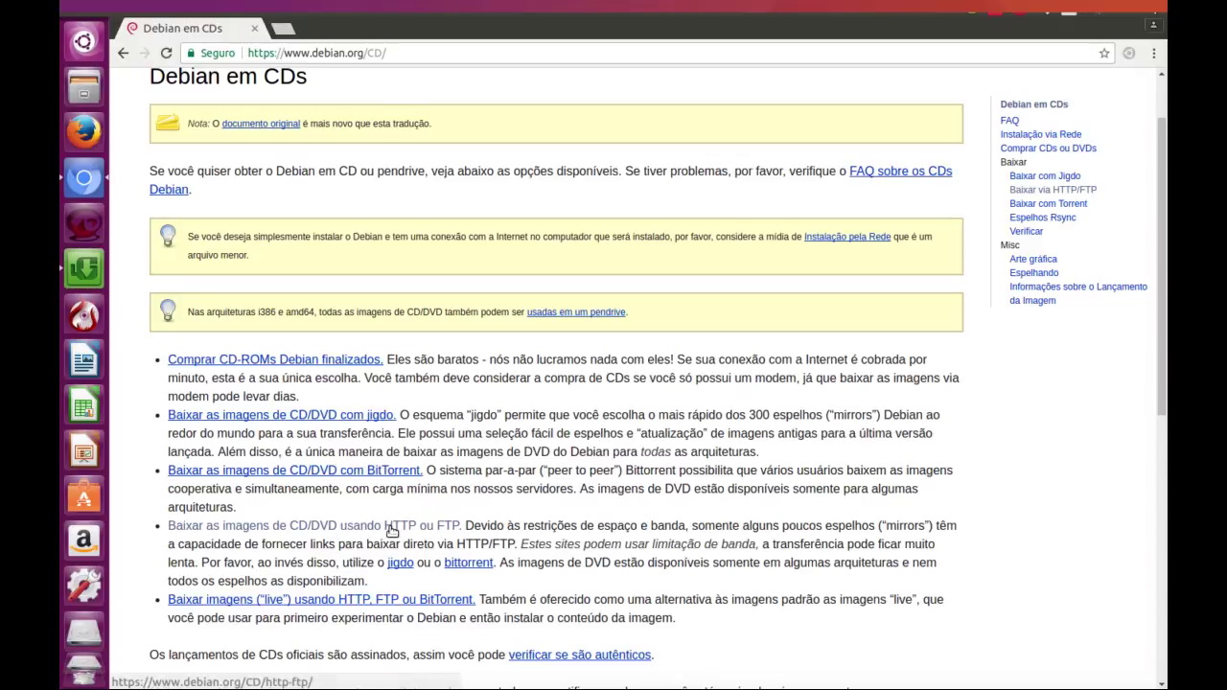
{"action": "left_click", "coordinate": [392, 530]}
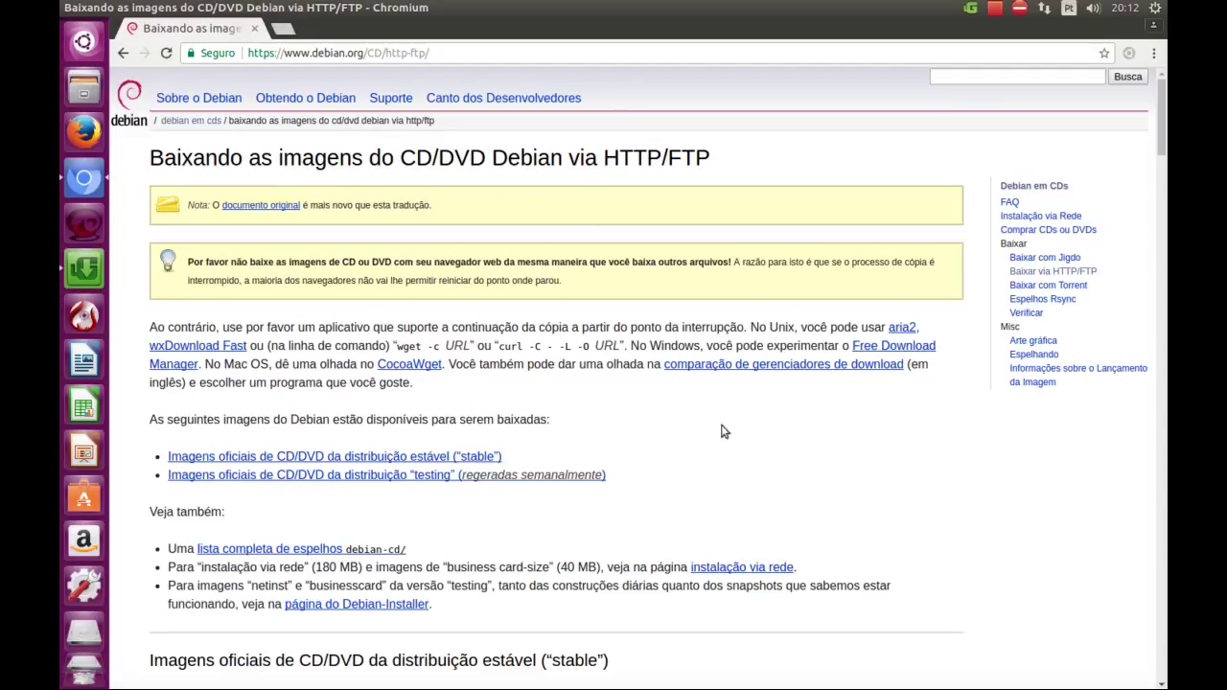
Open the amd64 DVD directory of the official stable images and decline the page translation.
{"action": "scroll", "coordinate": [729, 446], "scroll_direction": "down", "scroll_amount": 4}
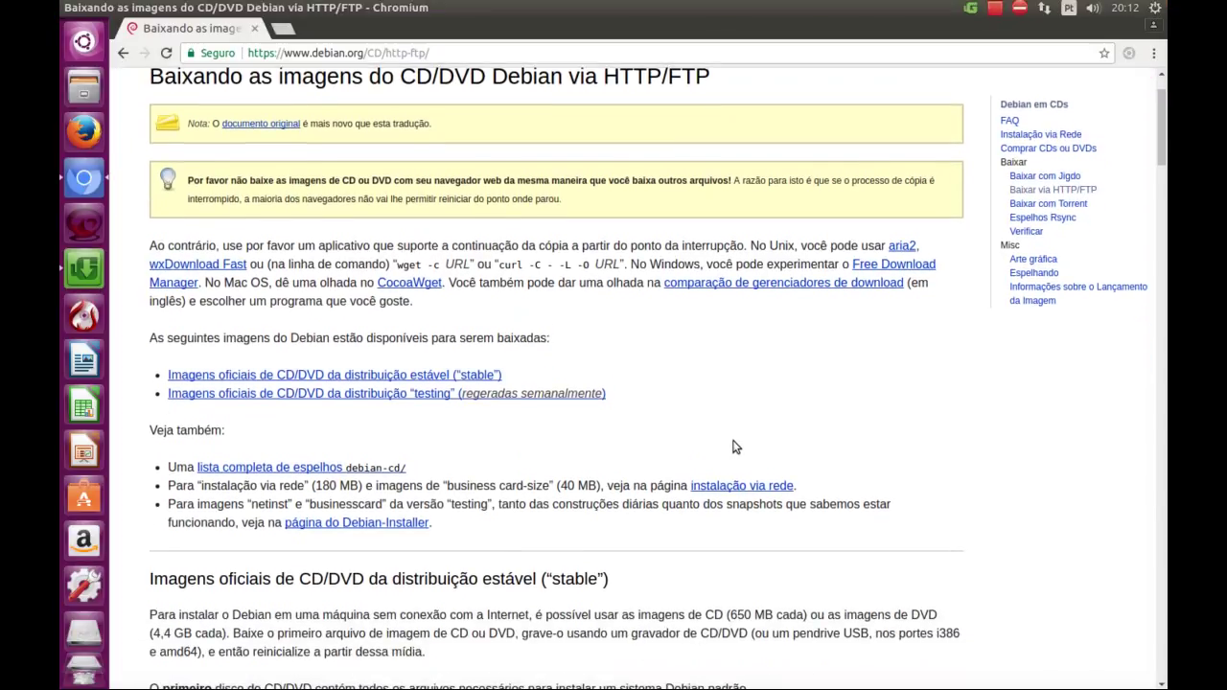
{"action": "scroll", "coordinate": [733, 447], "scroll_direction": "down", "scroll_amount": 5}
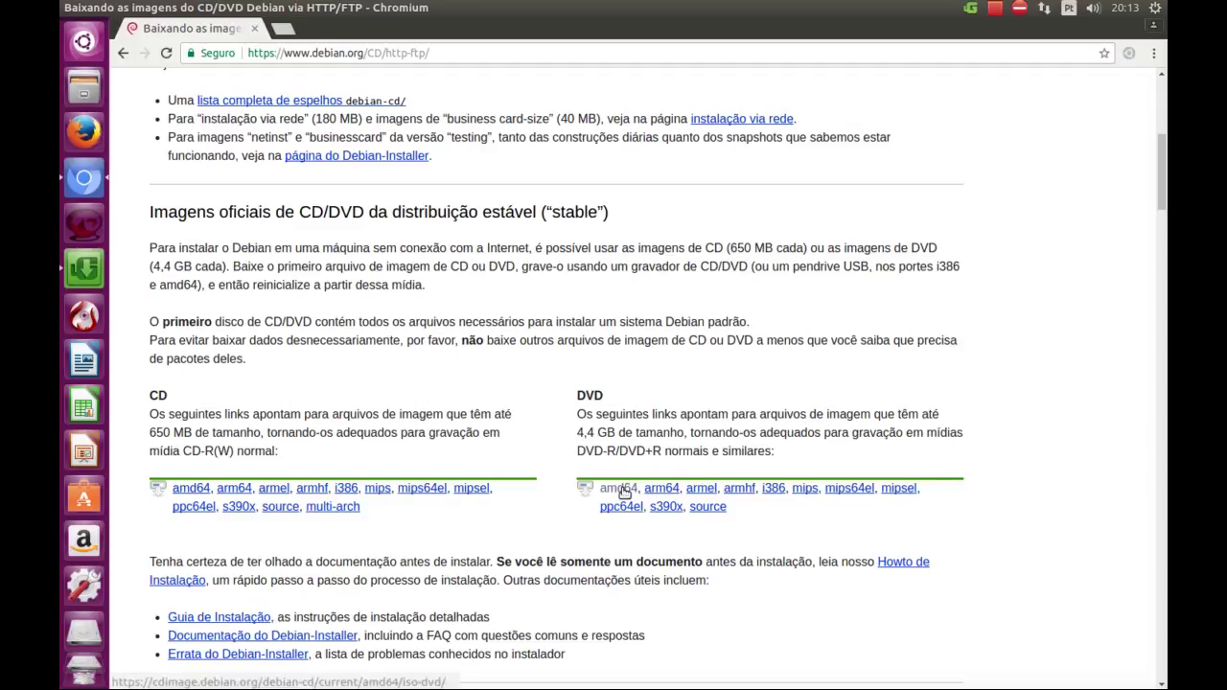
{"action": "left_click", "coordinate": [621, 491]}
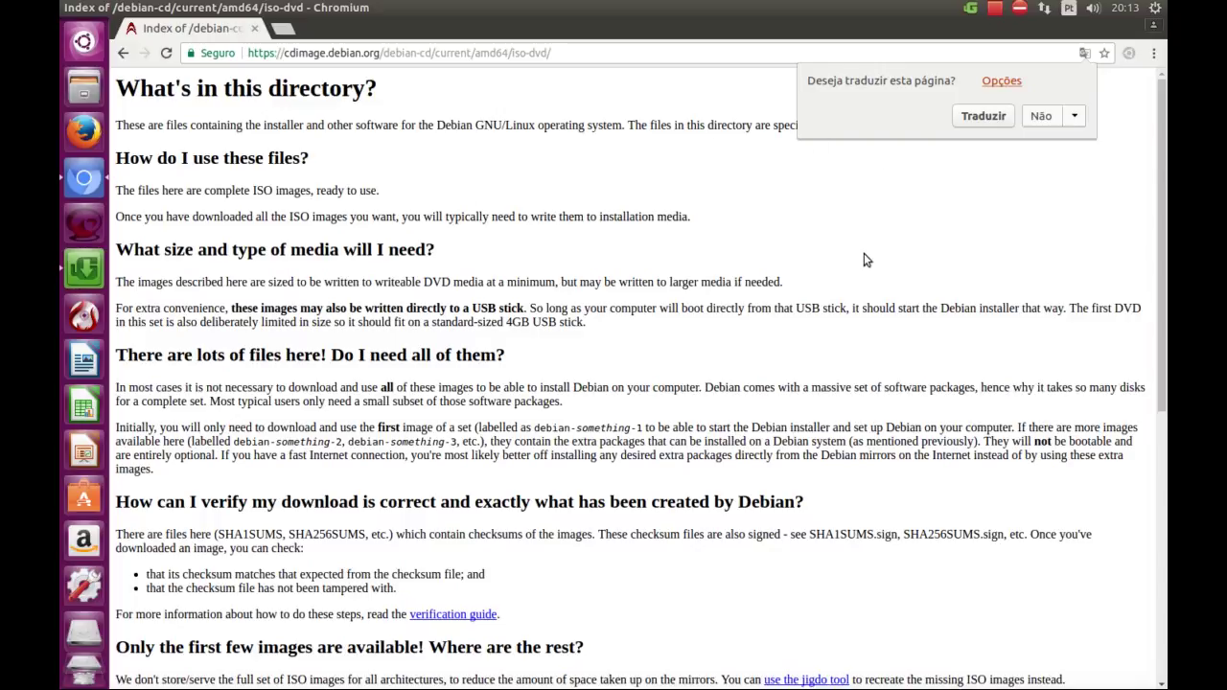
{"action": "left_click", "coordinate": [1037, 121]}
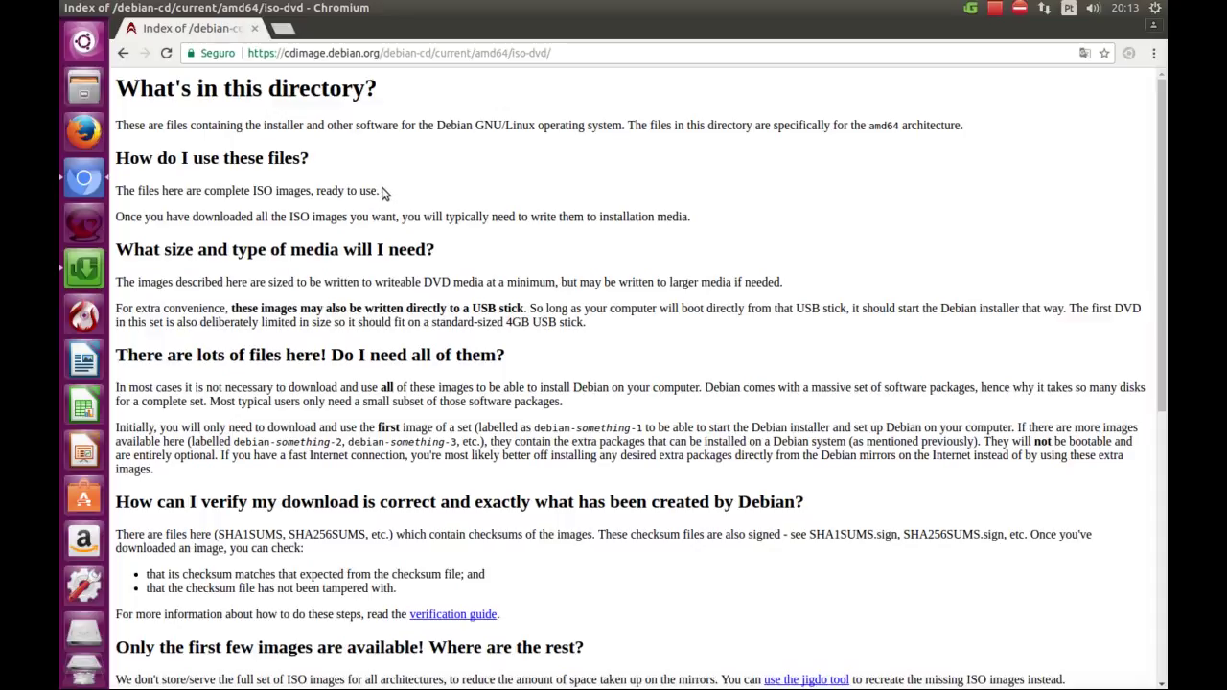
Read through the amd64 iso-dvd directory page, from the media notes to the list of ISO files and sizes.
{"action": "scroll", "coordinate": [382, 193], "scroll_direction": "down", "scroll_amount": 1}
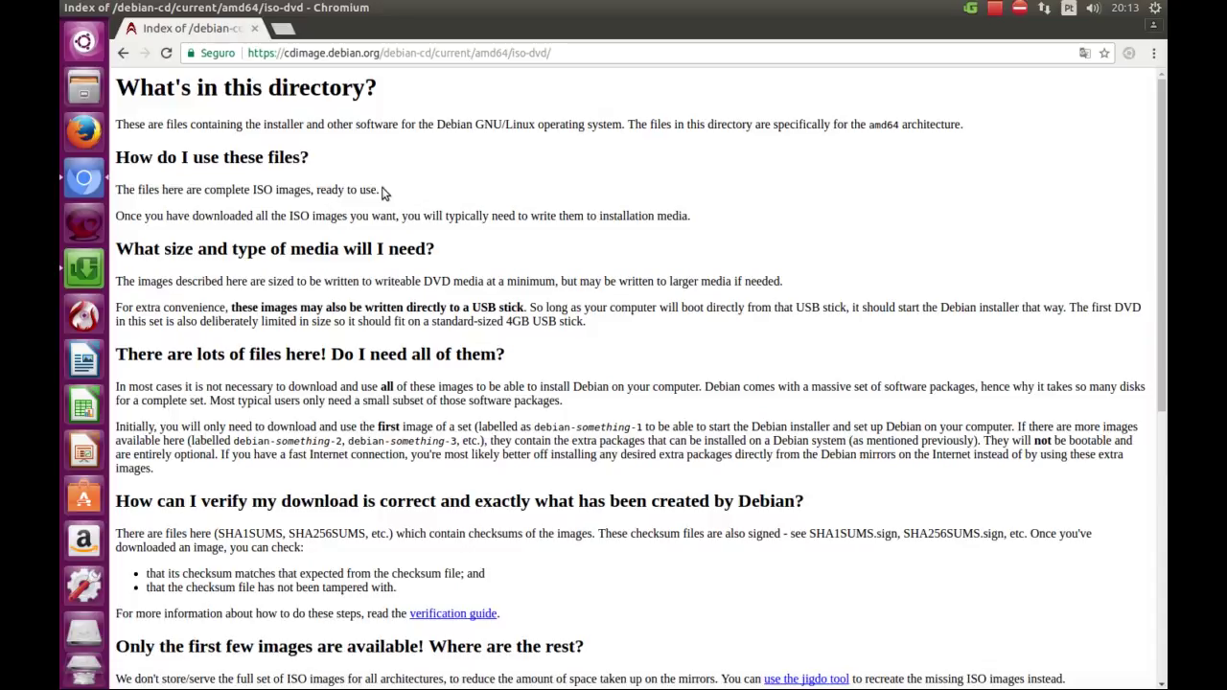
{"action": "scroll", "coordinate": [382, 193], "scroll_direction": "down", "scroll_amount": 10}
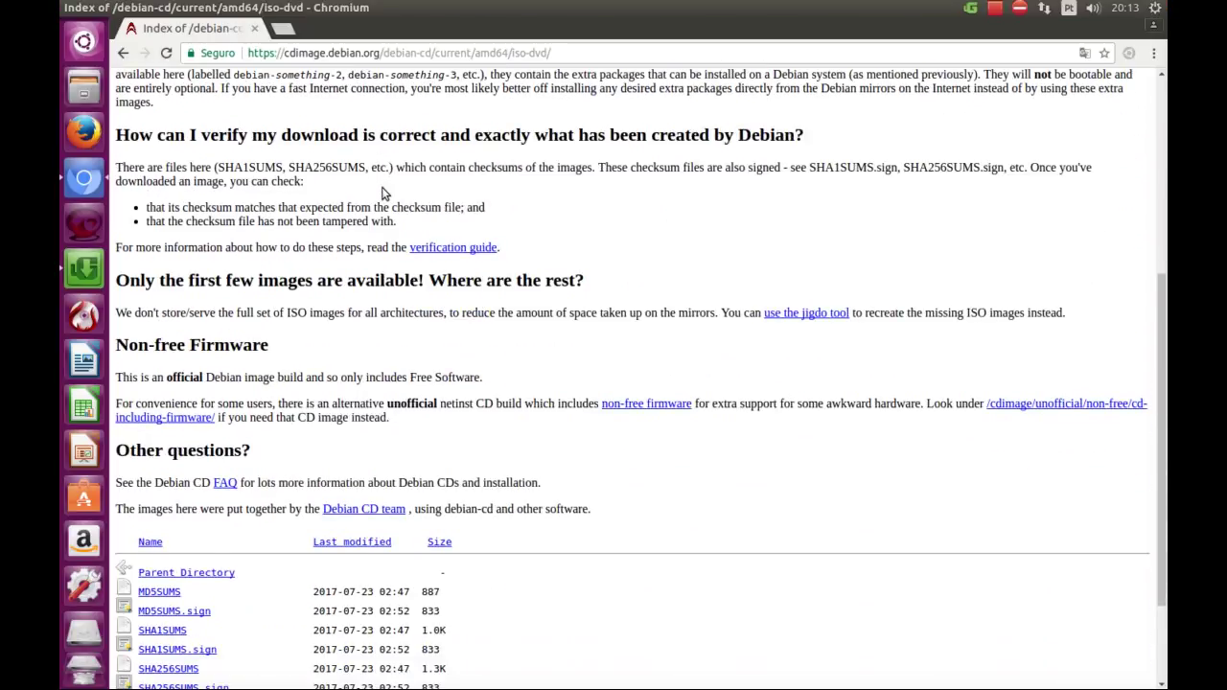
{"action": "scroll", "coordinate": [617, 333], "scroll_direction": "up", "scroll_amount": 10}
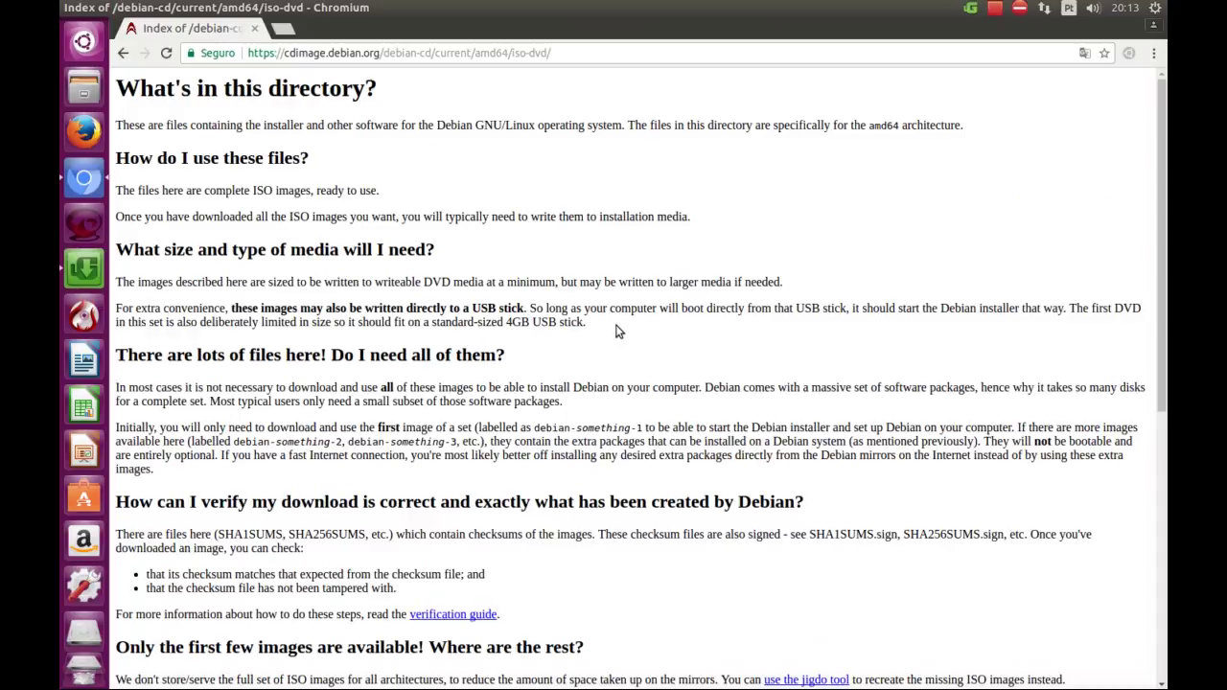
{"action": "scroll", "coordinate": [619, 332], "scroll_direction": "down", "scroll_amount": 1}
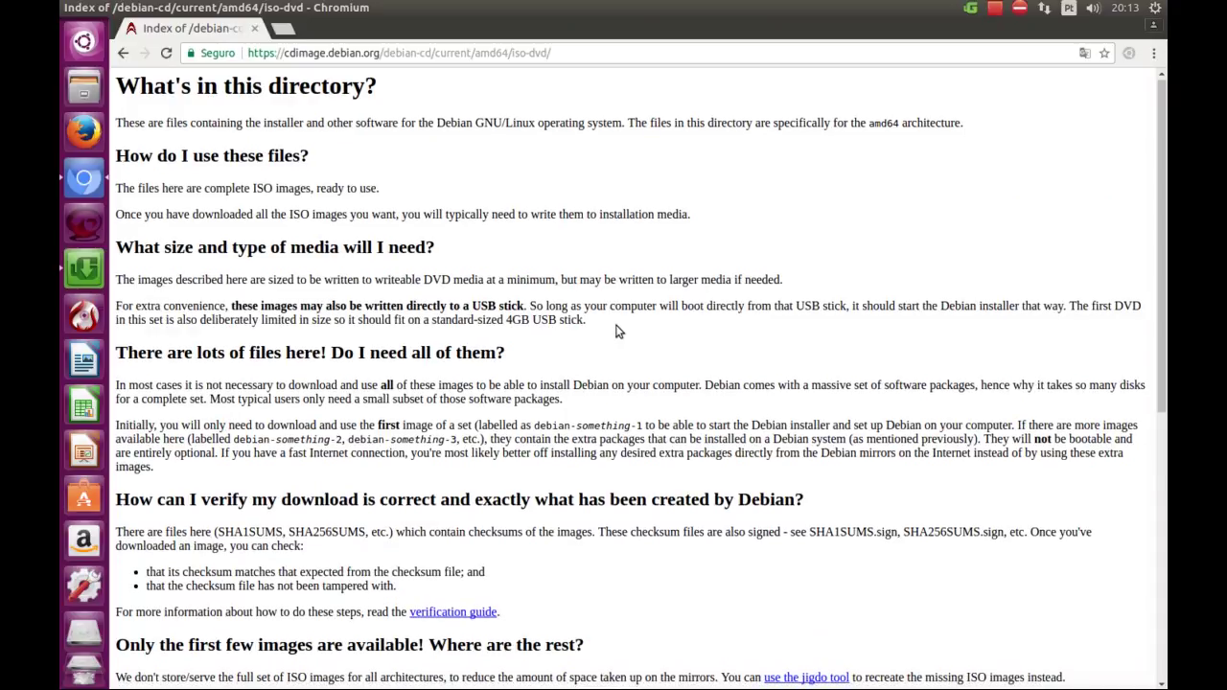
{"action": "scroll", "coordinate": [618, 332], "scroll_direction": "down", "scroll_amount": 10}
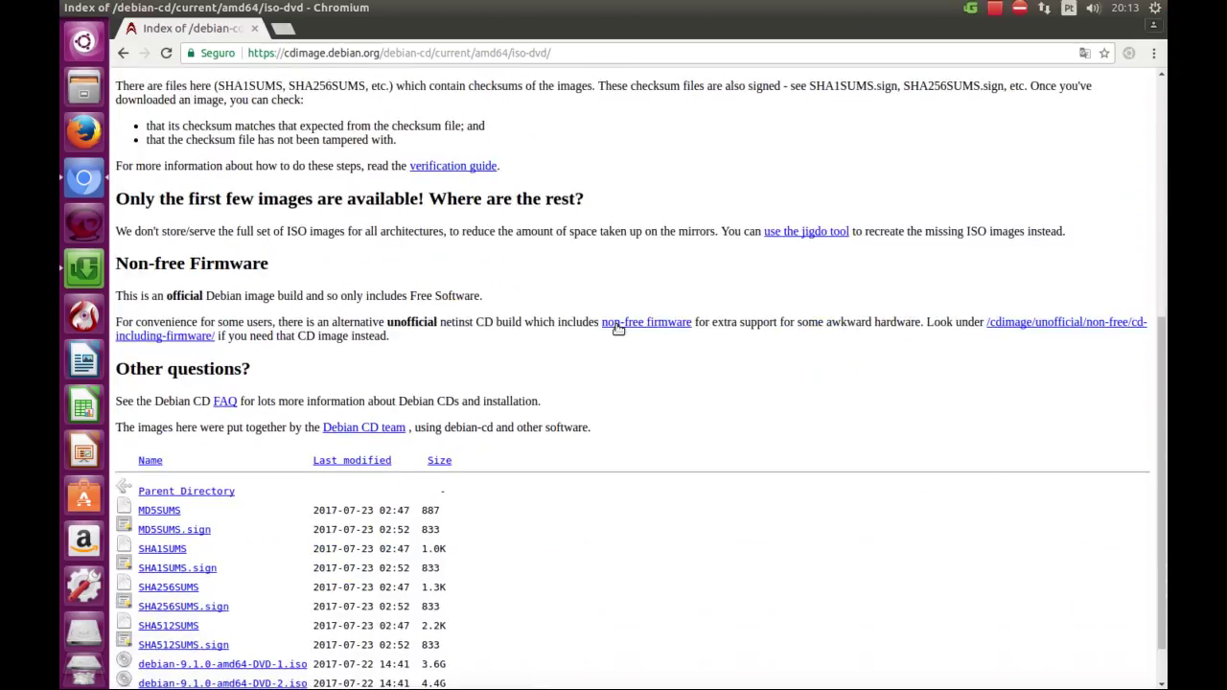
{"action": "scroll", "coordinate": [619, 328], "scroll_direction": "up", "scroll_amount": 10}
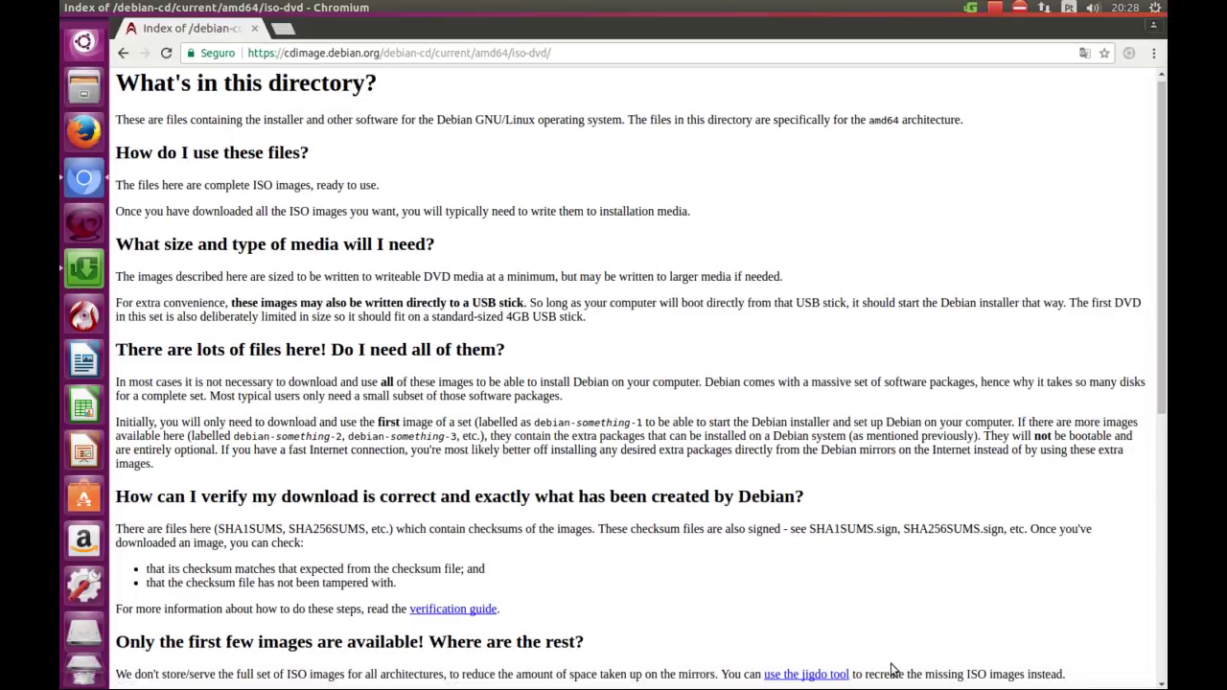
{"action": "scroll", "coordinate": [891, 669], "scroll_direction": "down", "scroll_amount": 5}
{"action": "scroll", "coordinate": [891, 668], "scroll_direction": "down", "scroll_amount": 1}
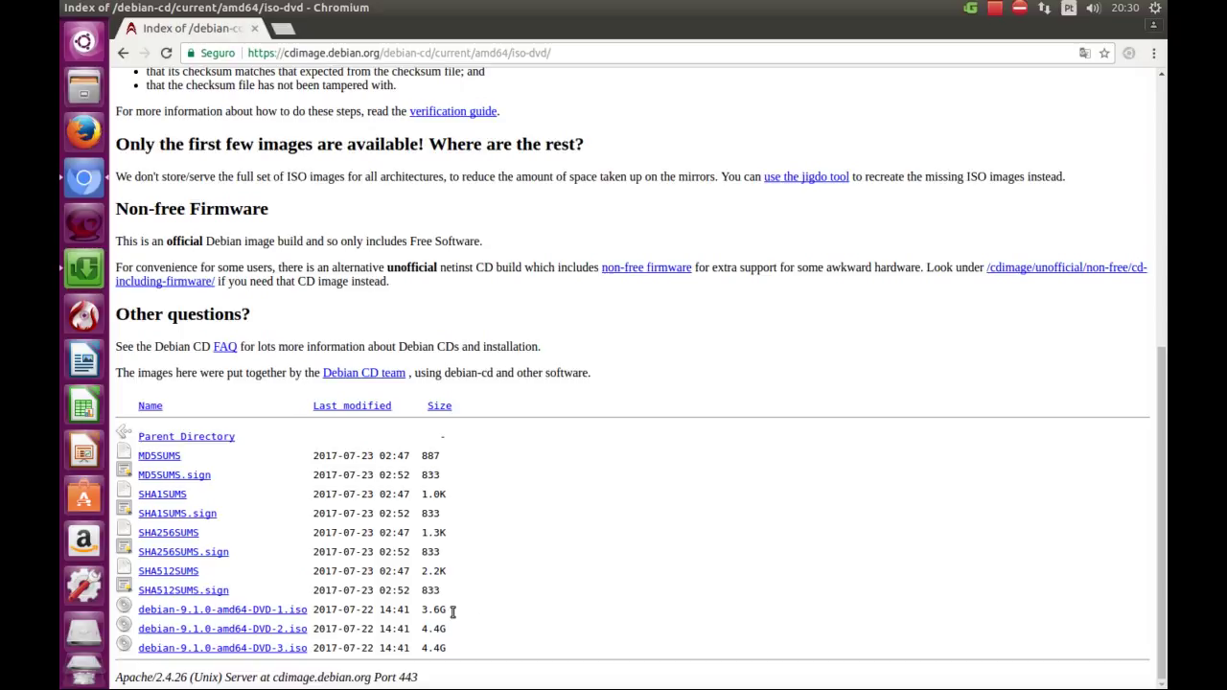
Copy the link address of debian-9.1.0-amd64-DVD-1.iso.
{"action": "left_click", "coordinate": [290, 612]}
{"action": "right_click", "coordinate": [270, 617]}
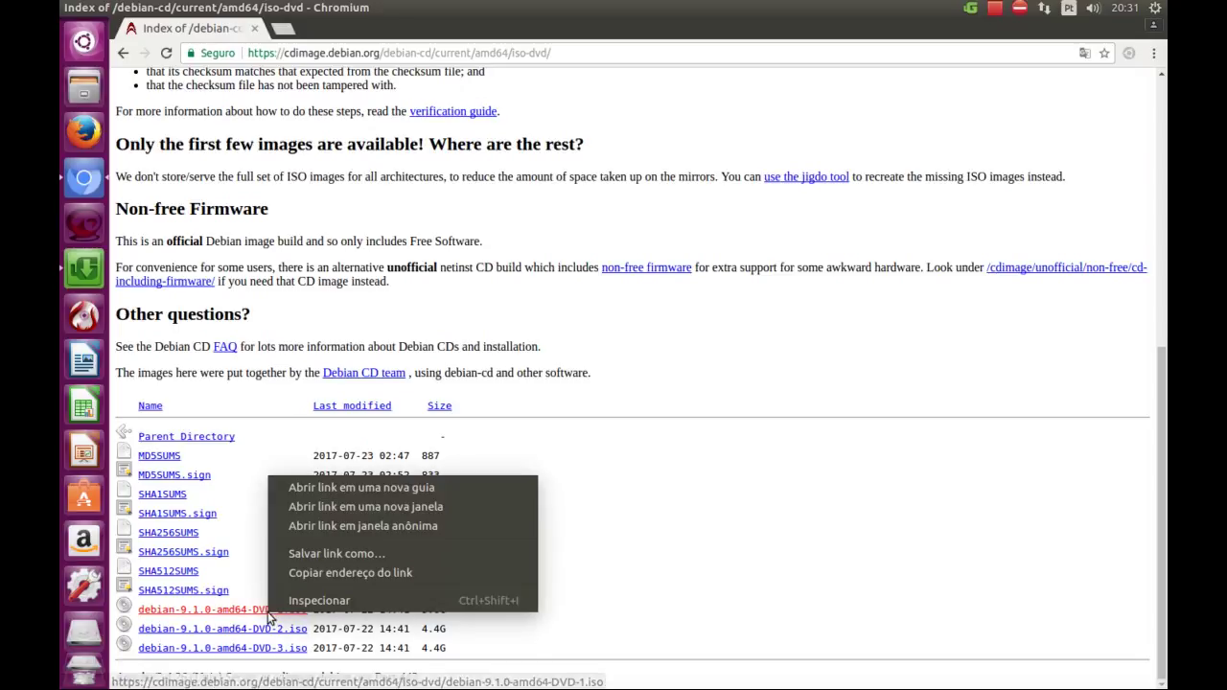
{"action": "left_click", "coordinate": [333, 573]}
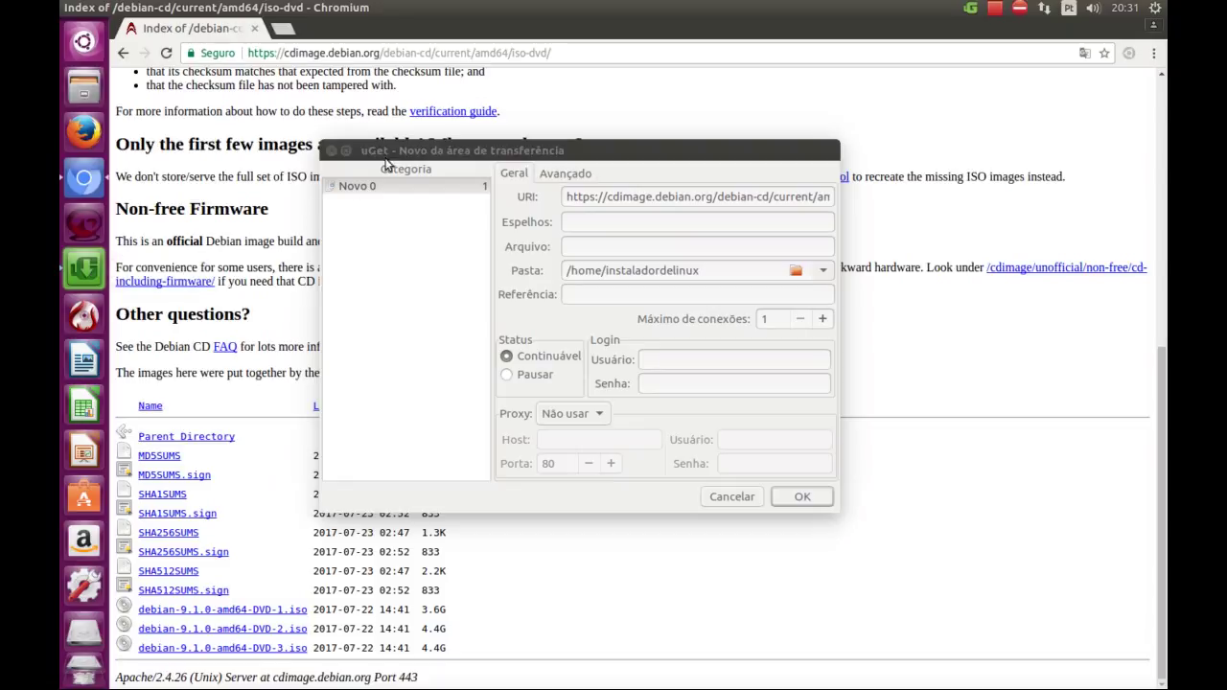
Try setting up the copied link as a uGet download in category Novo 0, reviewing the full URI and raising the maximum connections, and cancel it.
{"action": "left_click", "coordinate": [427, 152]}
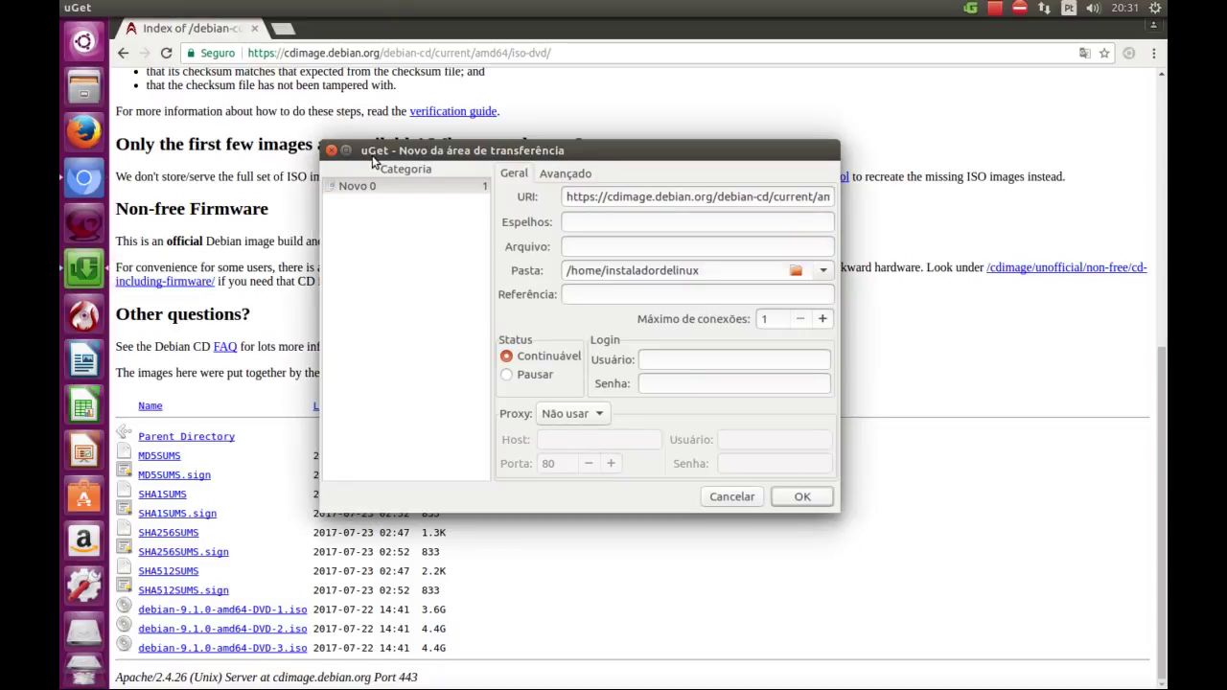
{"action": "left_click", "coordinate": [419, 186]}
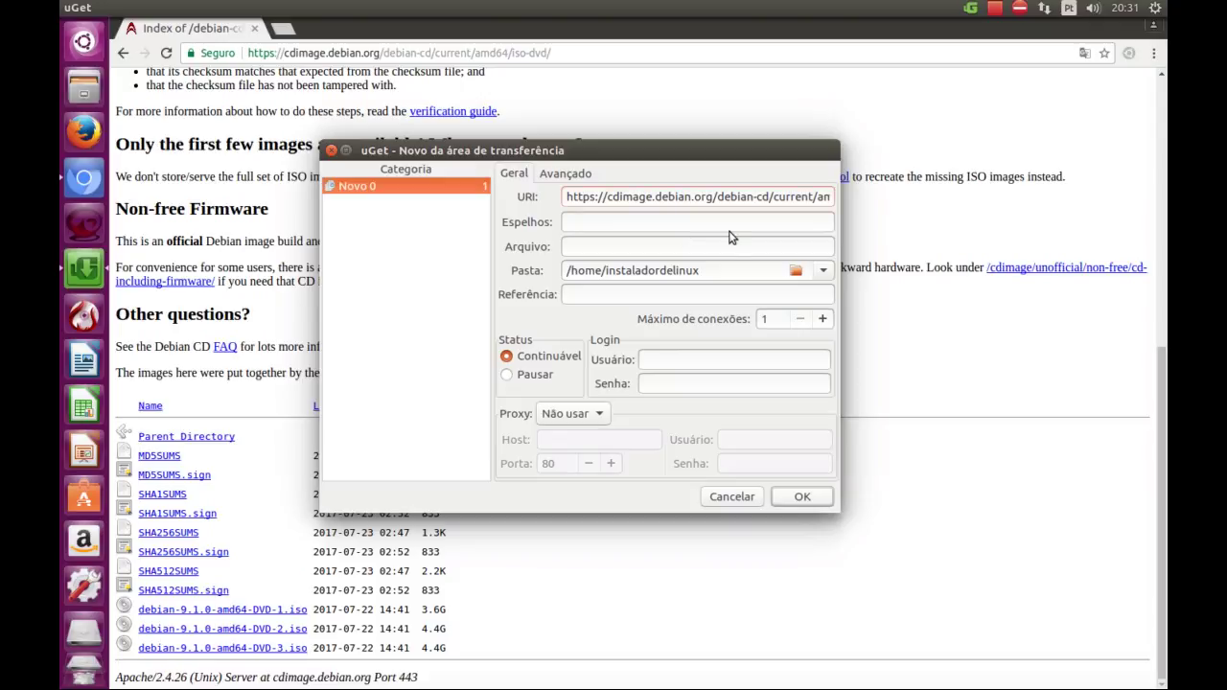
{"action": "key", "text": "Right"}
{"action": "key", "text": "Right"}
{"action": "key", "text": "Right"}
{"action": "key", "text": "Right"}
{"action": "key", "text": "Right"}
{"action": "key", "text": "Right"}
{"action": "key", "text": "Right"}
{"action": "key", "text": "Right"}
{"action": "key", "text": "Right"}
{"action": "key", "text": "Right"}
{"action": "key", "text": "Right"}
{"action": "key", "text": "Right"}
{"action": "key", "text": "Right"}
{"action": "key", "text": "Right"}
{"action": "key", "text": "Right"}
{"action": "key", "text": "Right"}
{"action": "key", "text": "Right"}
{"action": "key", "text": "Right"}
{"action": "key", "text": "Right"}
{"action": "key", "text": "Right"}
{"action": "key", "text": "Right"}
{"action": "key", "text": "Right"}
{"action": "key", "text": "Right"}
{"action": "key", "text": "Right"}
{"action": "key", "text": "Right"}
{"action": "key", "text": "Right"}
{"action": "key", "text": "Right"}
{"action": "key", "text": "Right"}
{"action": "key", "text": "Right"}
{"action": "key", "text": "Right"}
{"action": "key", "text": "Right"}
{"action": "key", "text": "Right"}
{"action": "key", "text": "Right"}
{"action": "key", "text": "Right"}
{"action": "key", "text": "Right"}
{"action": "key", "text": "Right"}
{"action": "key", "text": "Right"}
{"action": "key", "text": "Right"}
{"action": "key", "text": "Right"}
{"action": "key", "text": "Right"}
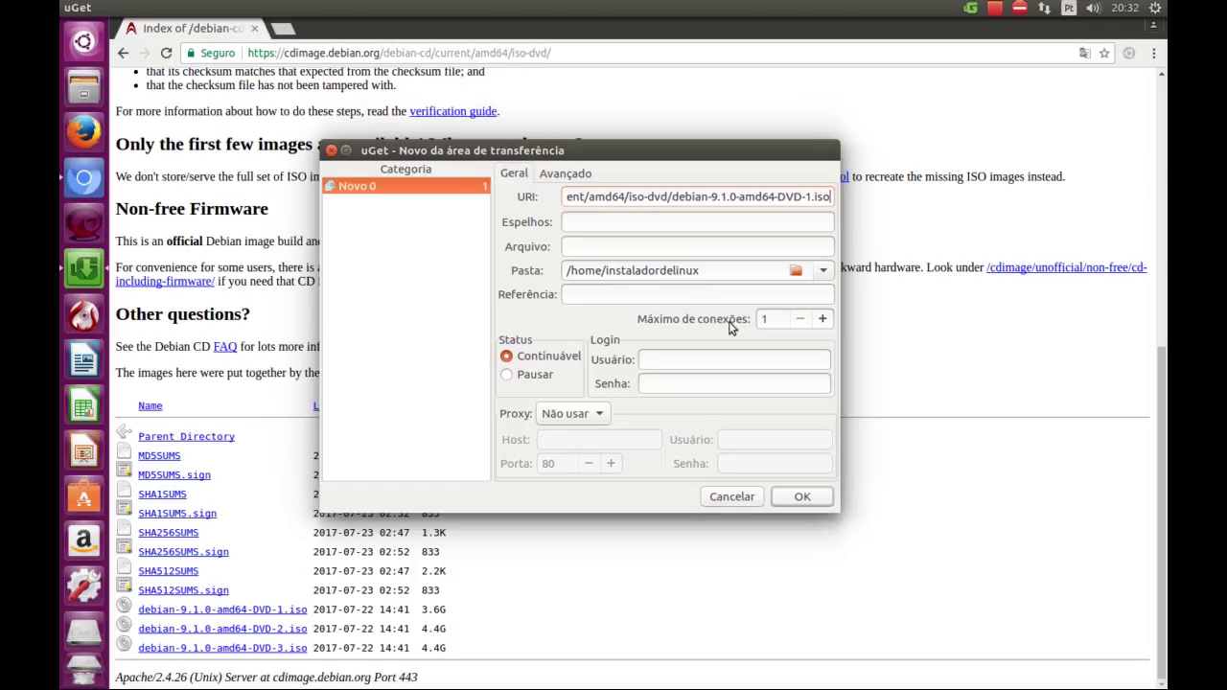
{"action": "left_click", "coordinate": [823, 319]}
{"action": "left_click", "coordinate": [740, 495]}
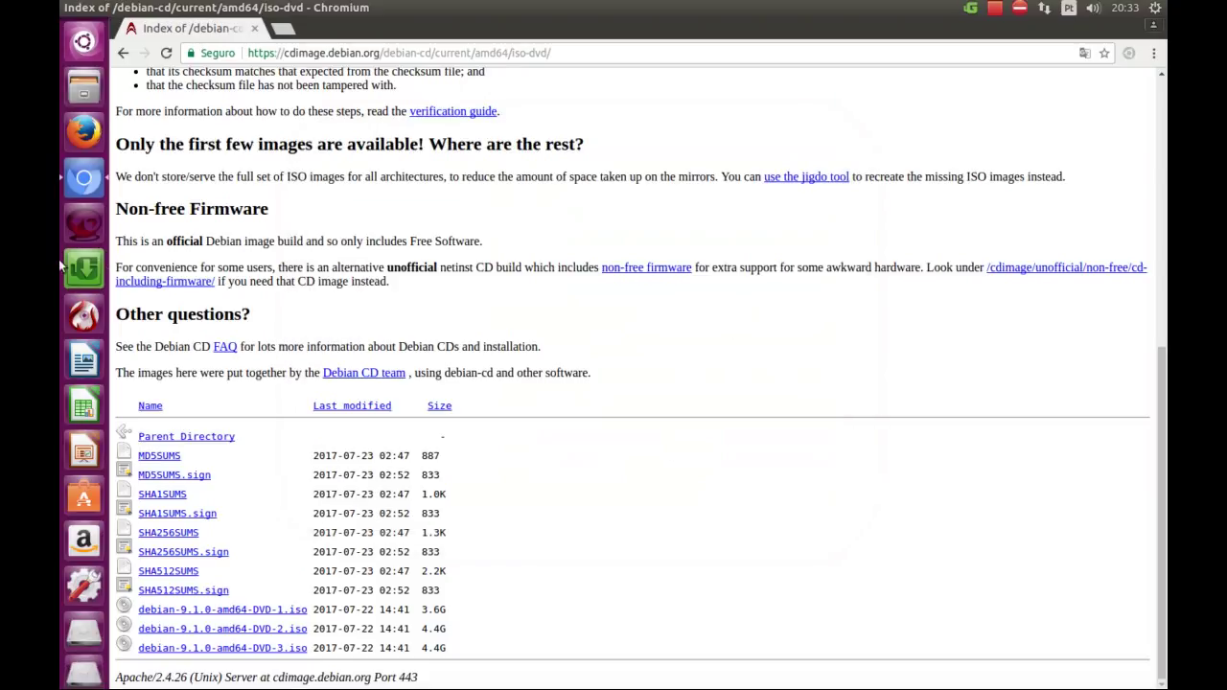
Switch to uGet, check the entry for debian-9.1.0-amd64-DVD-1.iso and close the uGet window.
{"action": "left_click", "coordinate": [81, 273]}
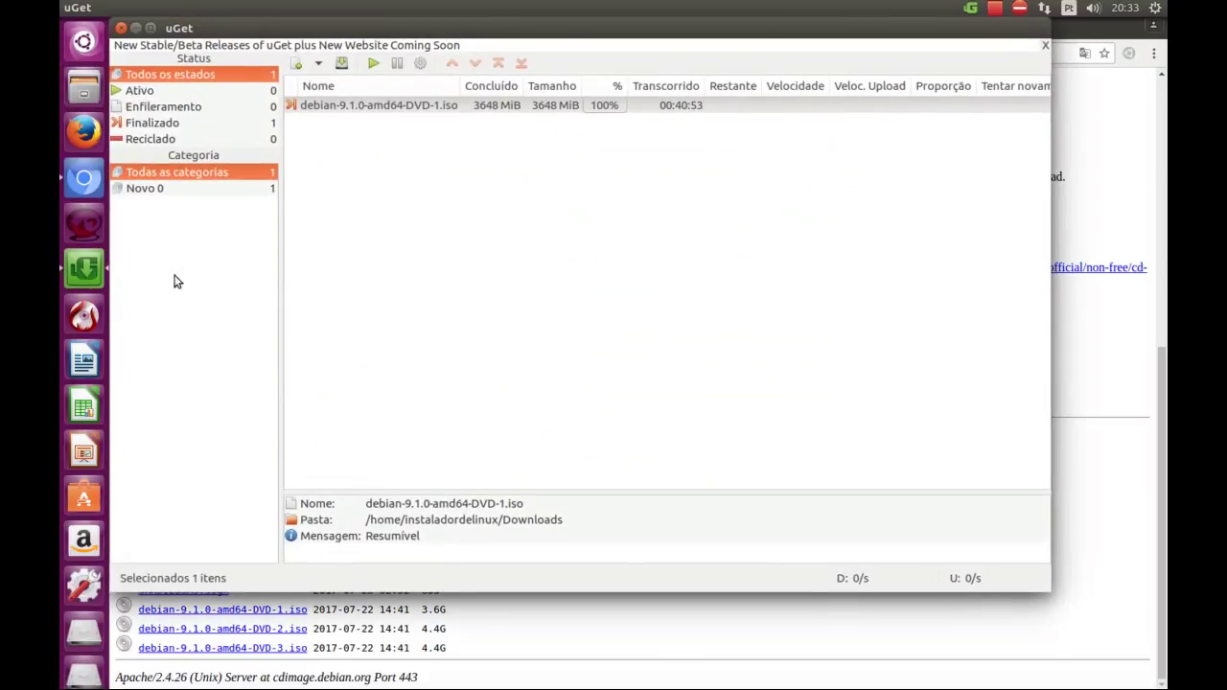
{"action": "left_click", "coordinate": [758, 104]}
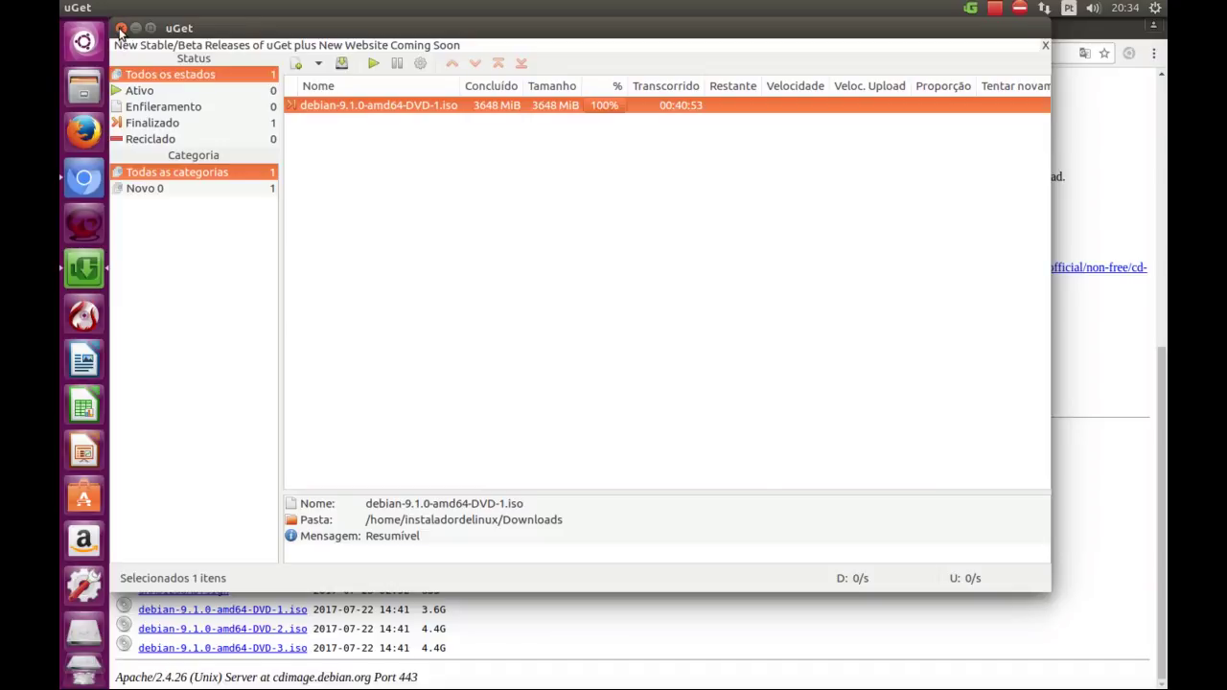
{"action": "left_click", "coordinate": [120, 29]}
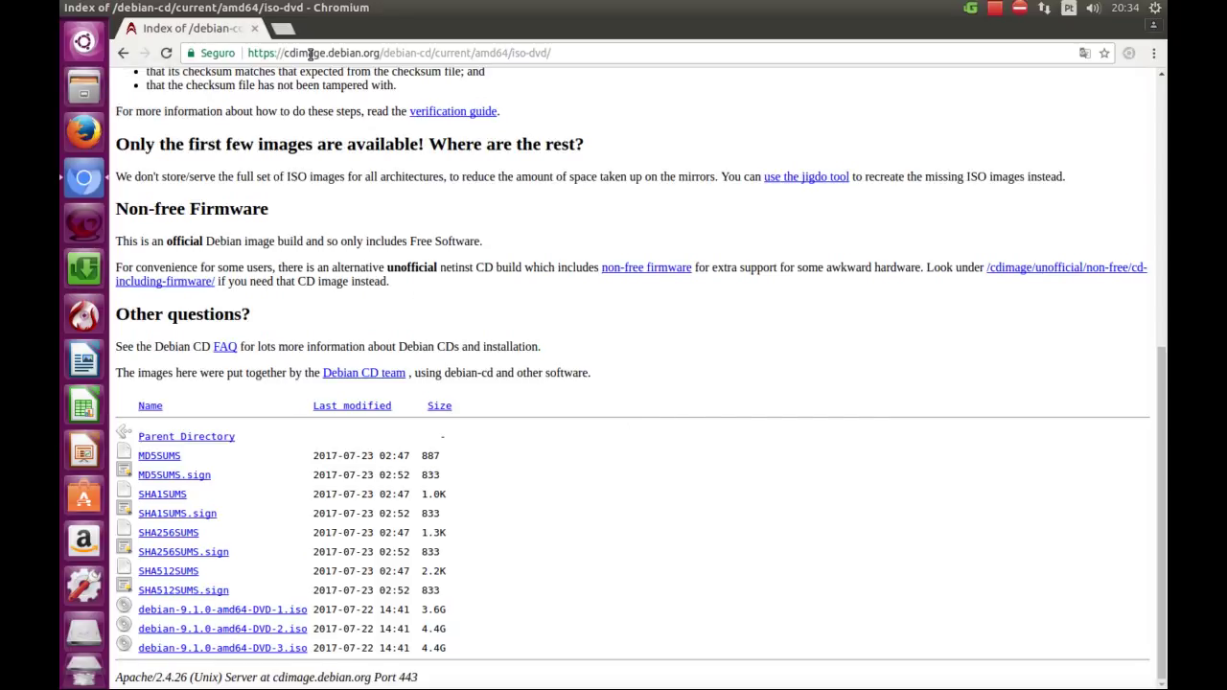
Select debian-9.1.0-amd64-DVD-1.iso in the Downloads folder of the file manager.
{"action": "mouse_move", "coordinate": [485, 6]}
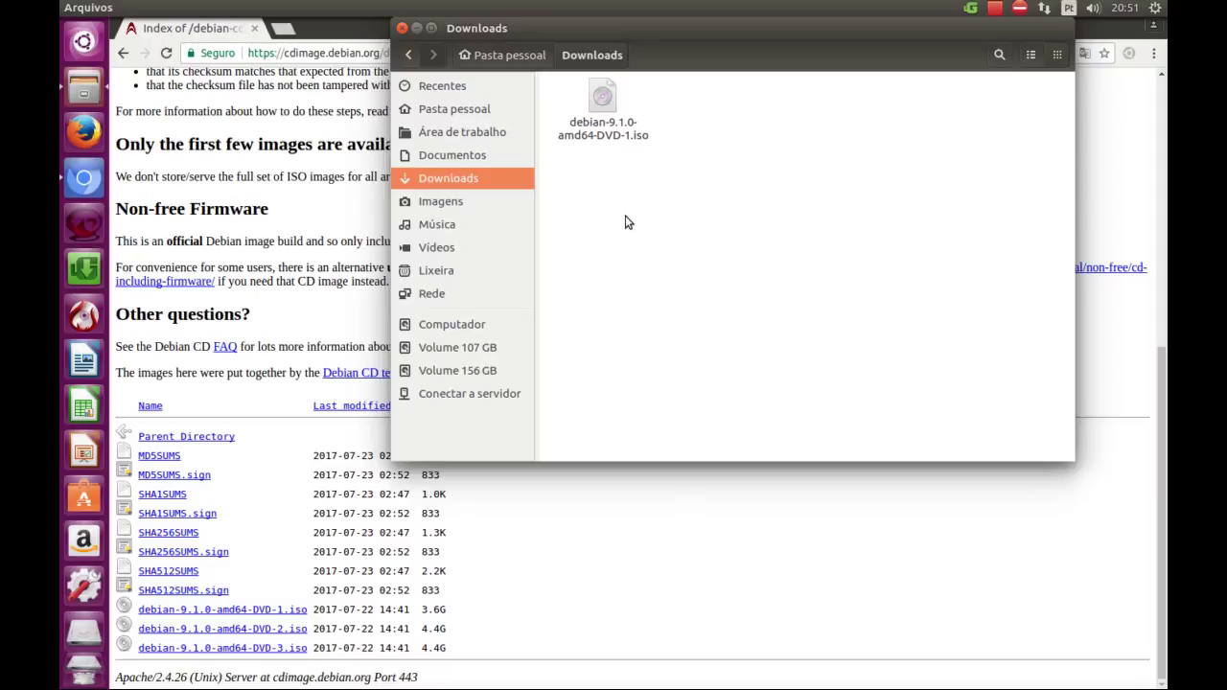
{"action": "left_click", "coordinate": [605, 132]}
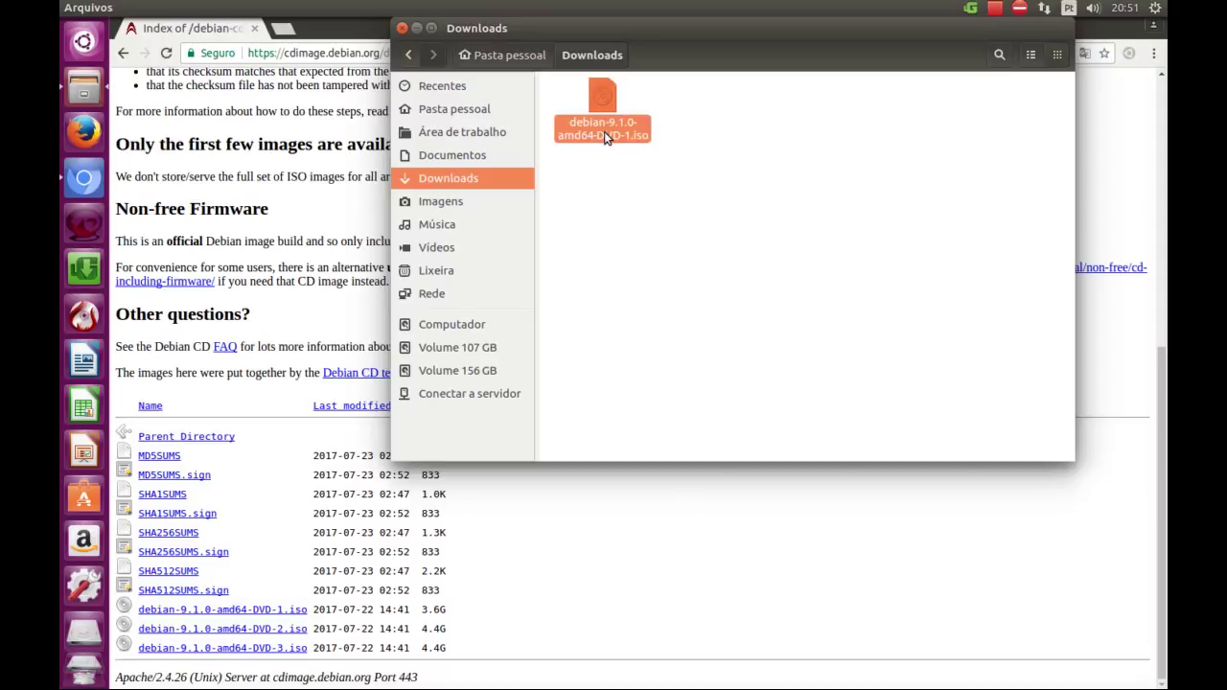